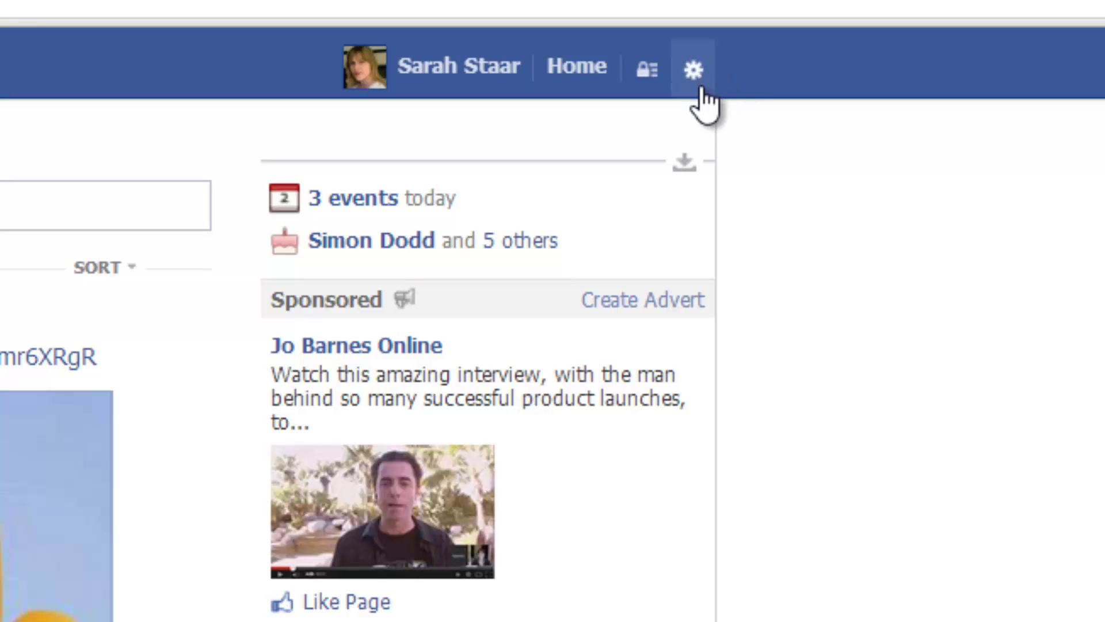
Step: From the gear menu, create a new Page and choose the Cause or community type
left_click(699, 88)
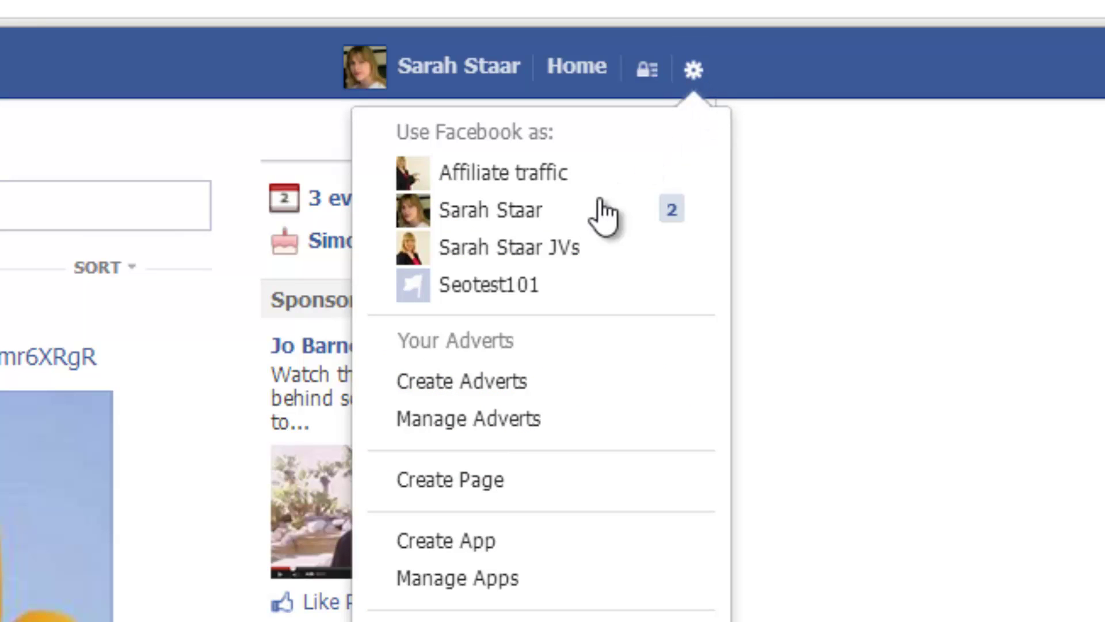
left_click(442, 485)
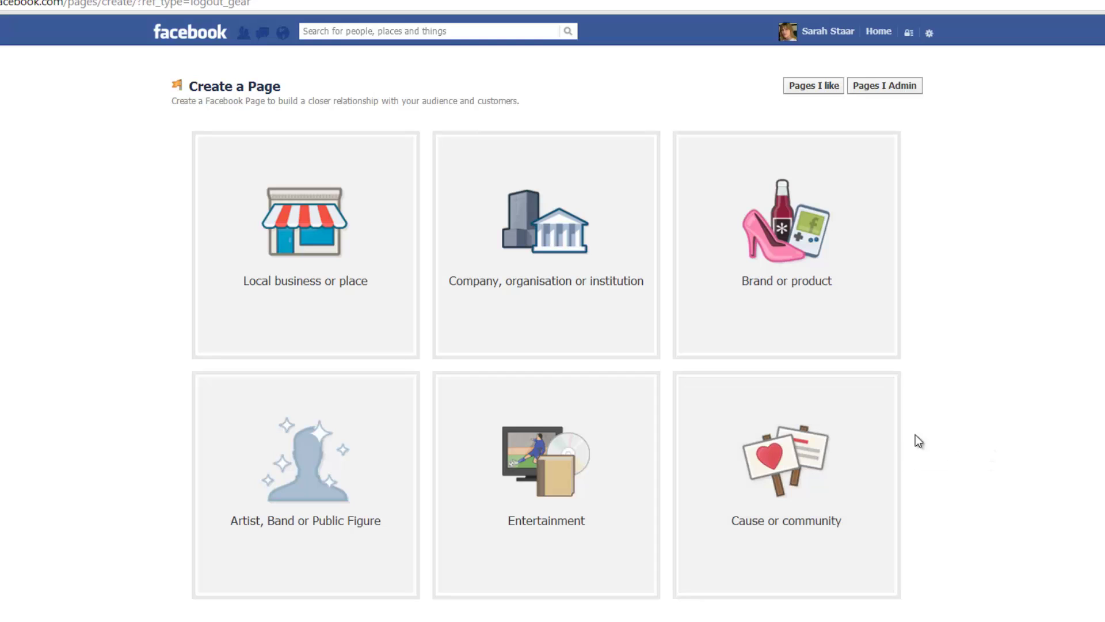
left_click(791, 462)
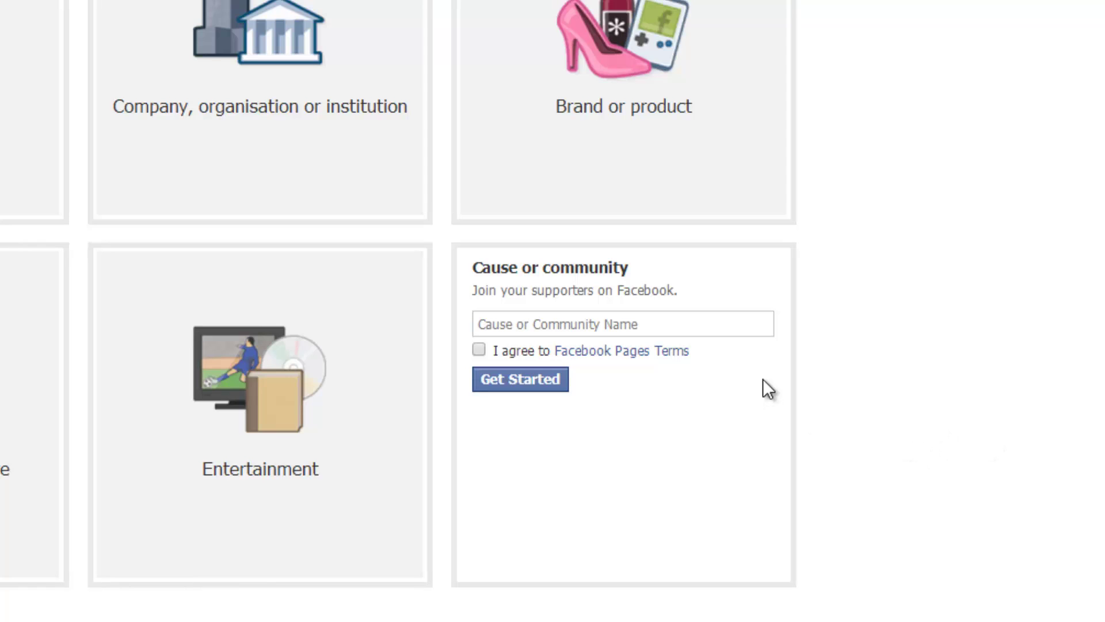
Step: Enter the page name 'SEO Simplified', capitalising SEO and the S of Simplified
left_click(744, 333)
type("seo simplified")
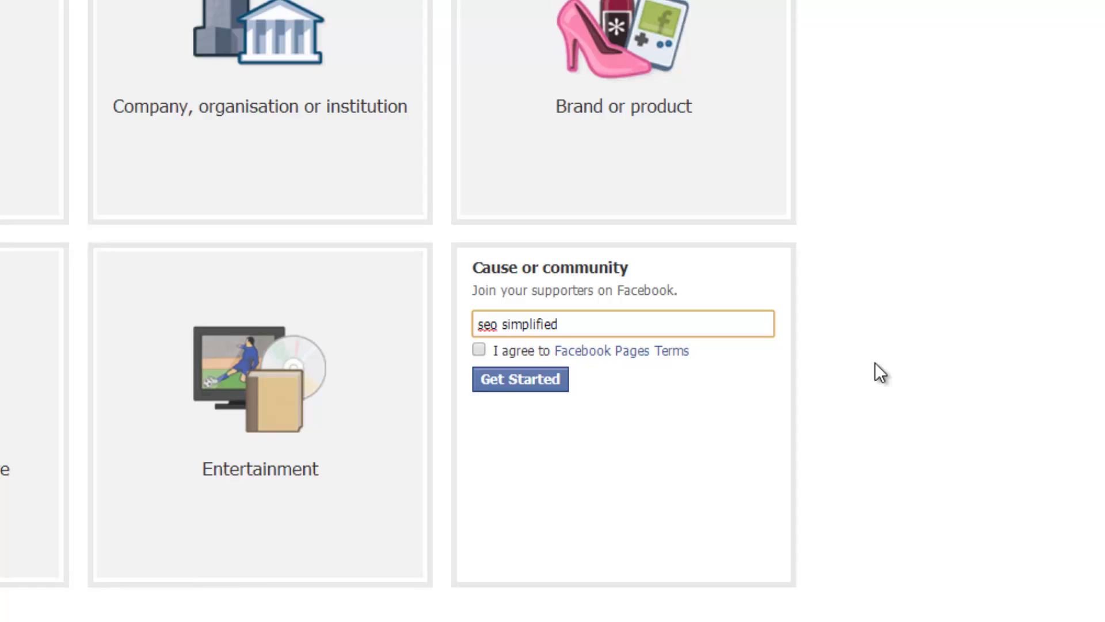
left_click(875, 362)
key("ctrl+a")
left_click(703, 328)
left_click_drag(499, 326, 476, 324)
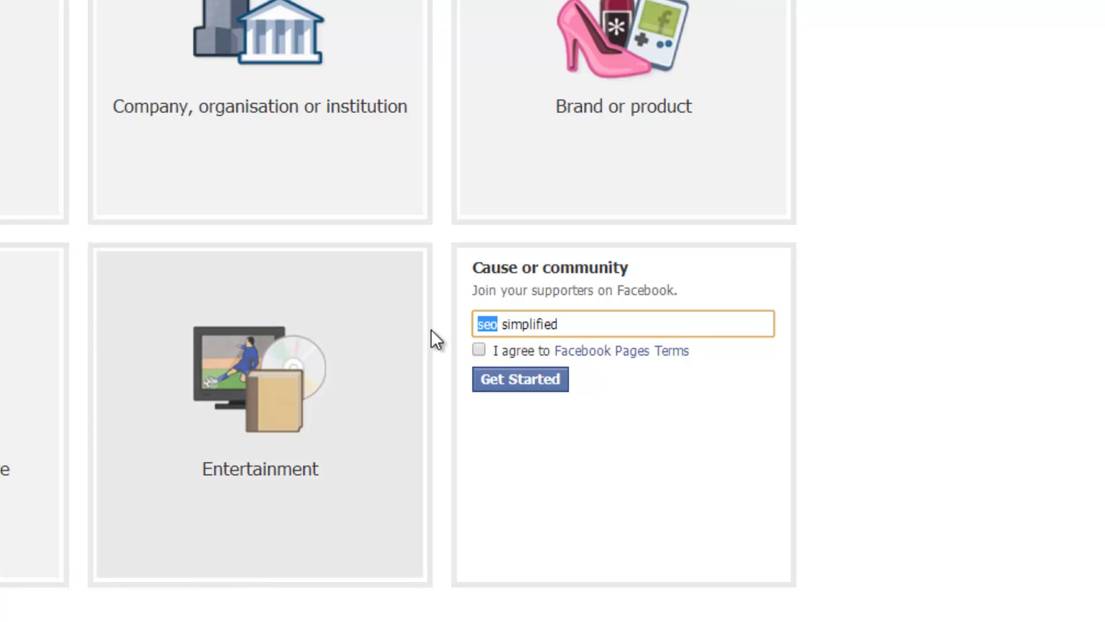
type("SEO")
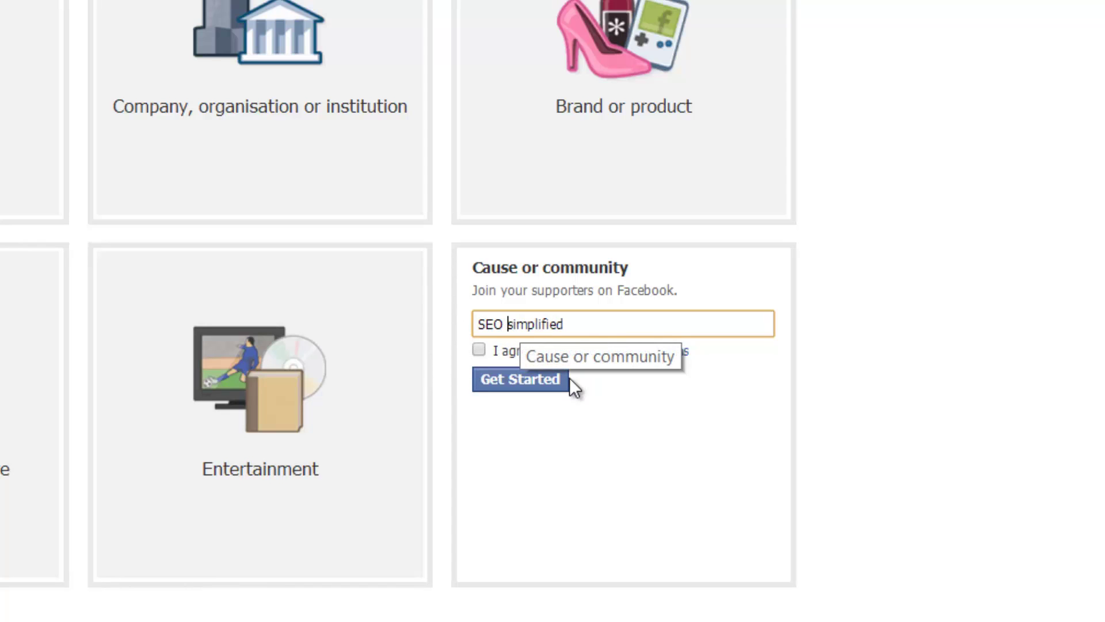
key("Delete")
type("S")
Step: Agree to the Facebook Pages Terms and create the page with Get Started
left_click(565, 430)
left_click(478, 349)
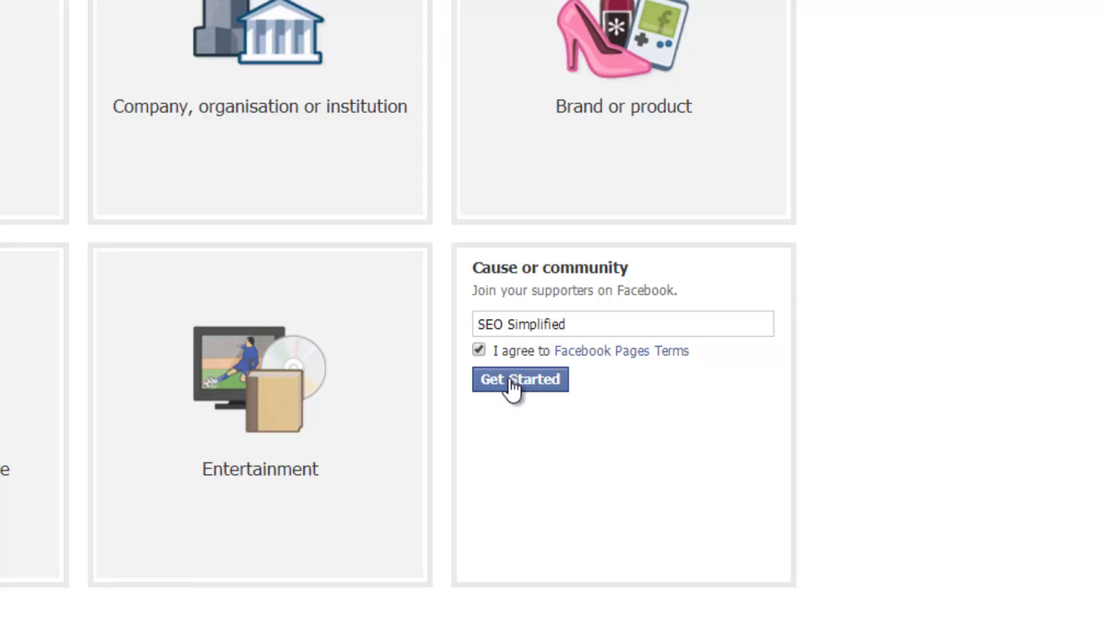
left_click(512, 382)
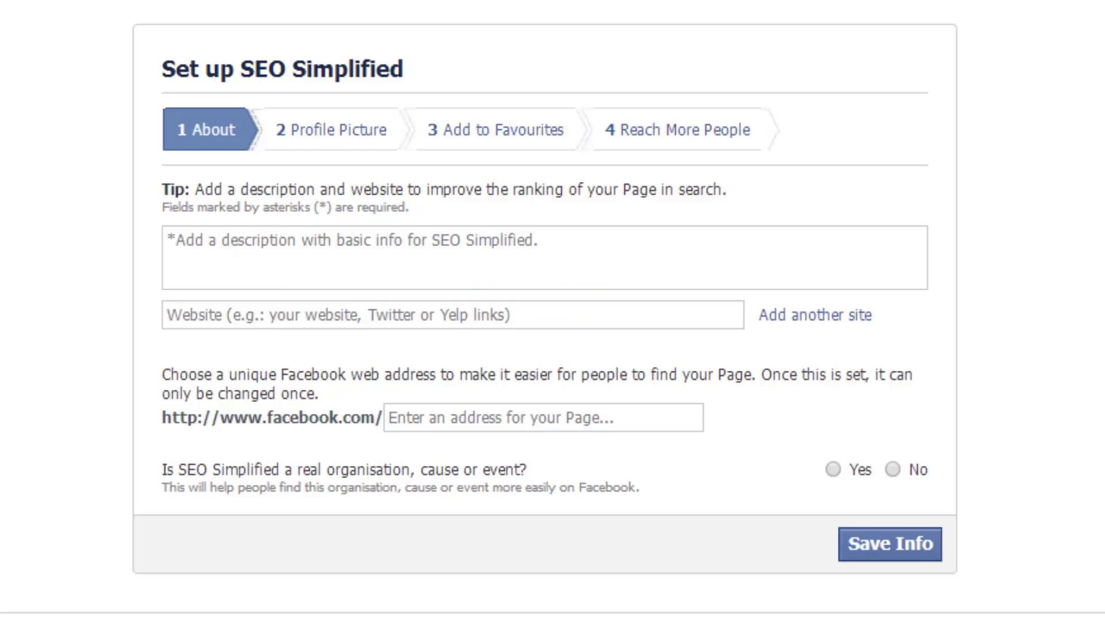
Step: Paste in the page description and enter the website URL
left_click(621, 257)
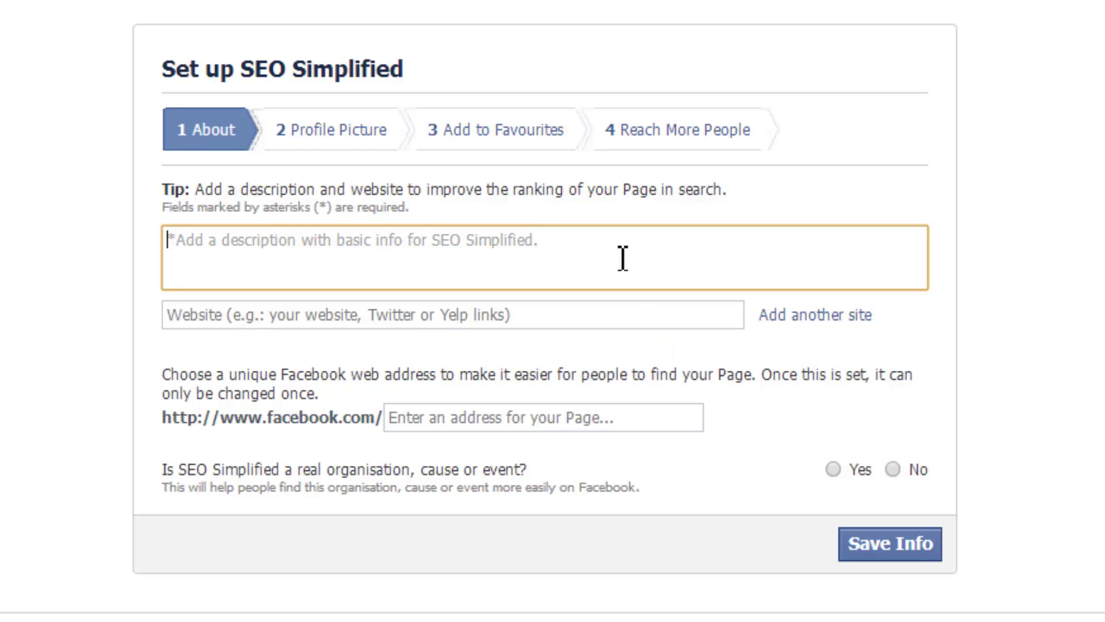
type("The best seo tools. Free training videos and tips.")
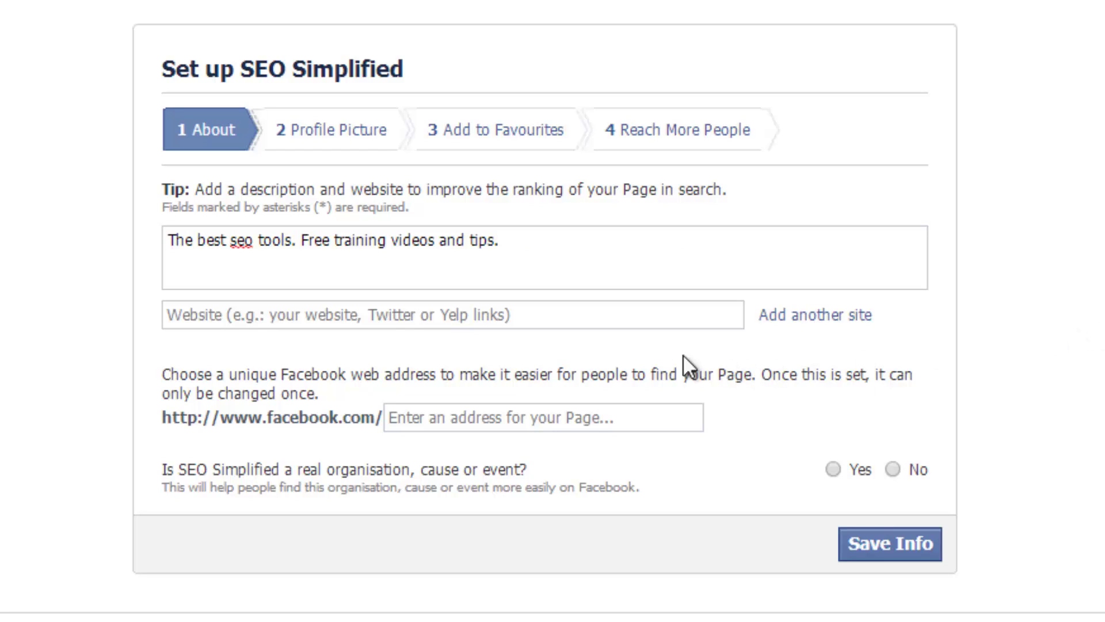
left_click(573, 320)
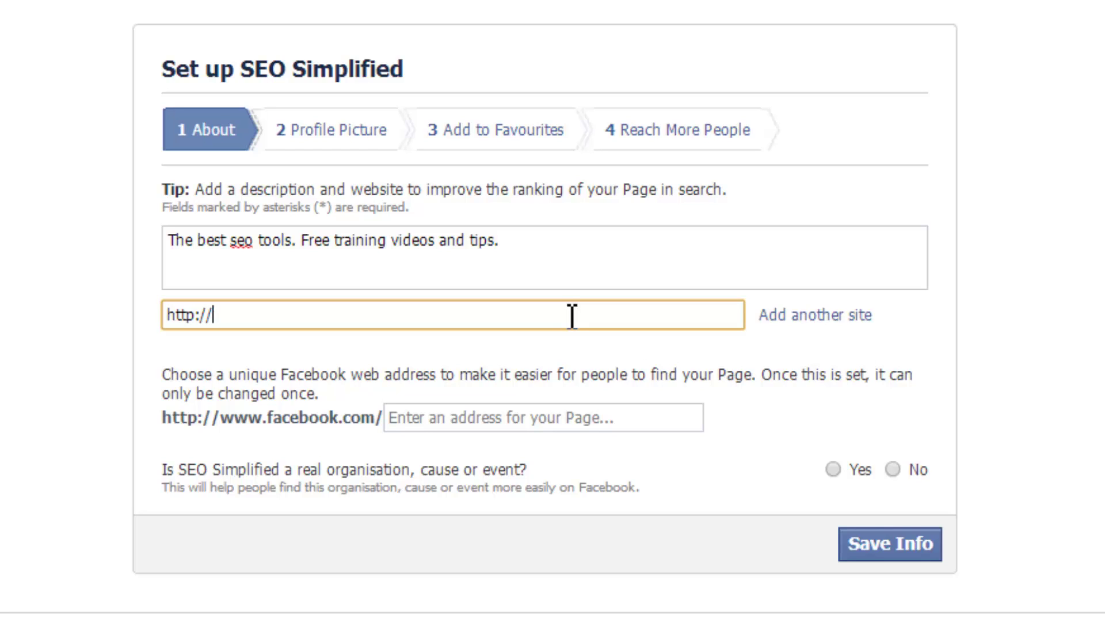
type("www.sarahst")
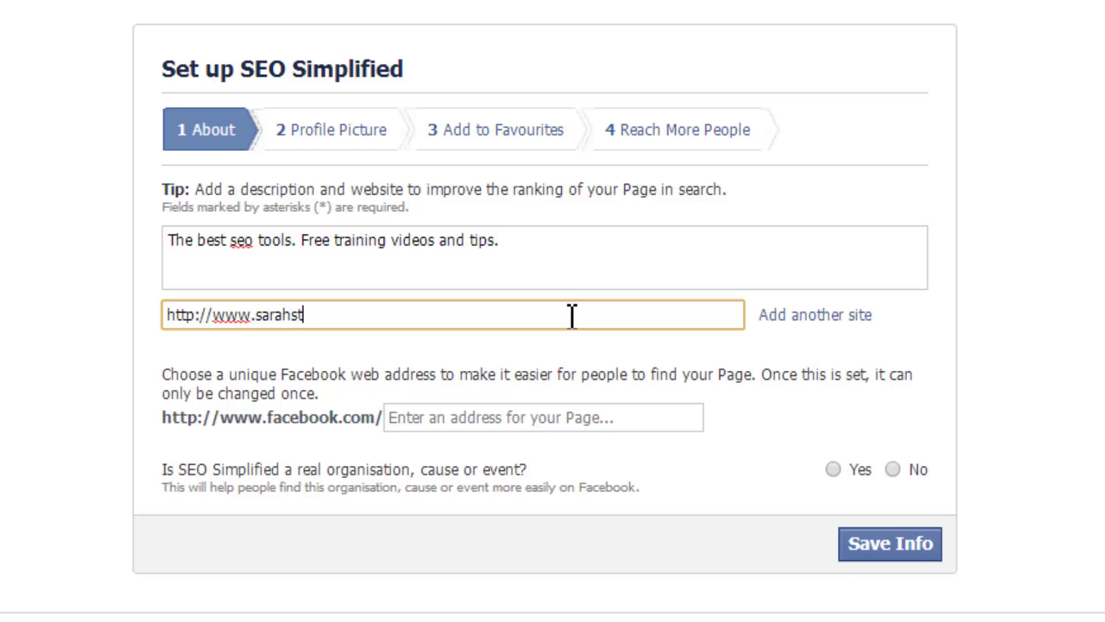
type("aar.com")
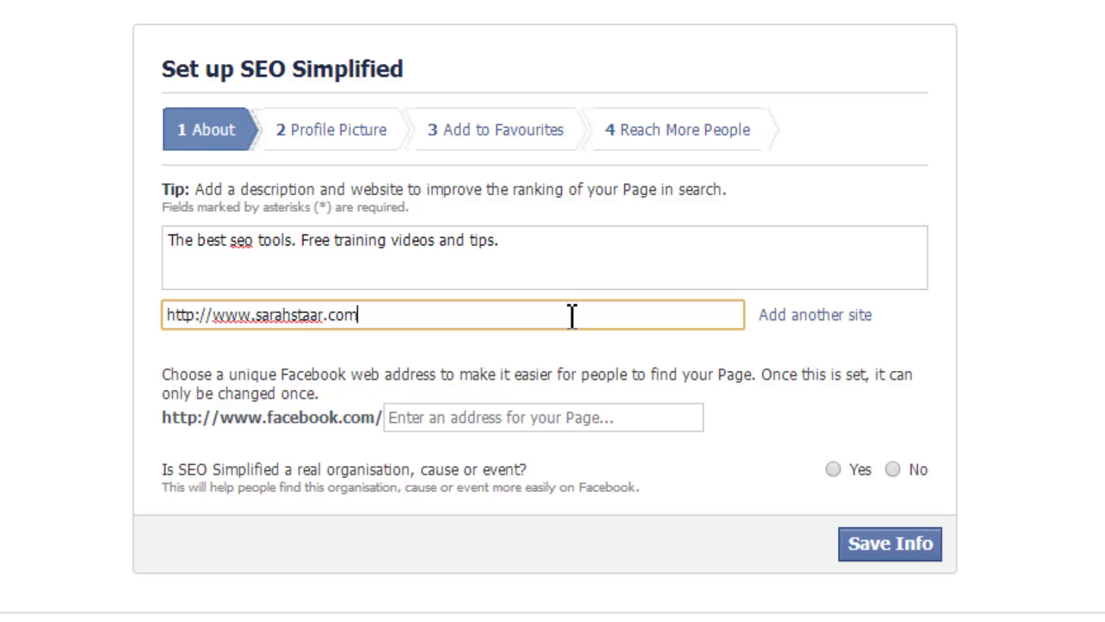
left_click(256, 448)
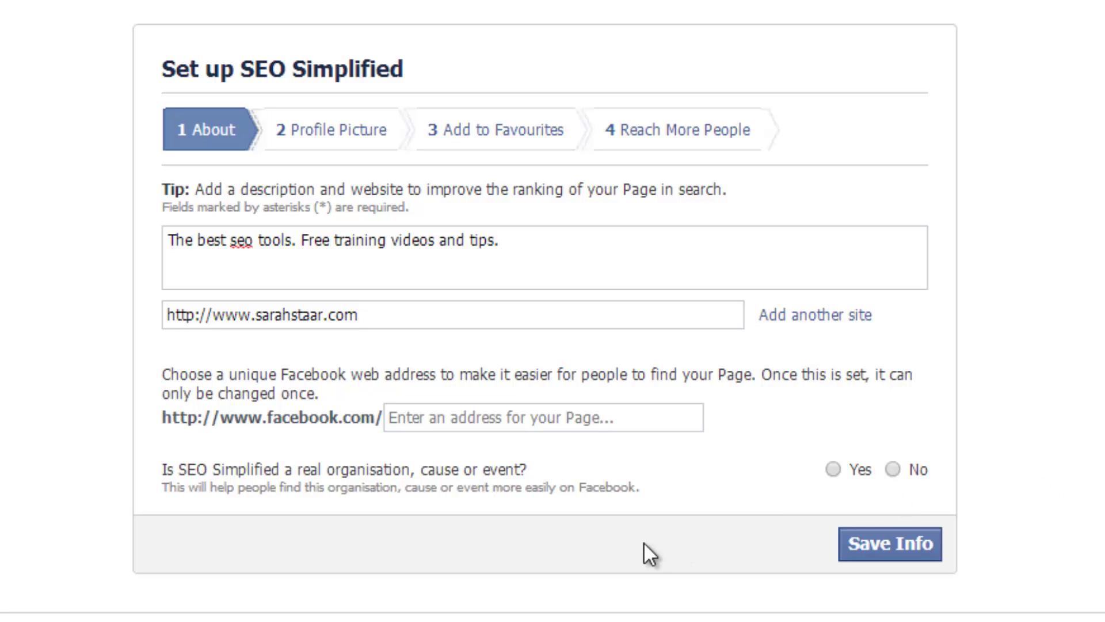
Step: Set the page's Facebook web address to 'seosimplified', trimming the trailing space
left_click(439, 419)
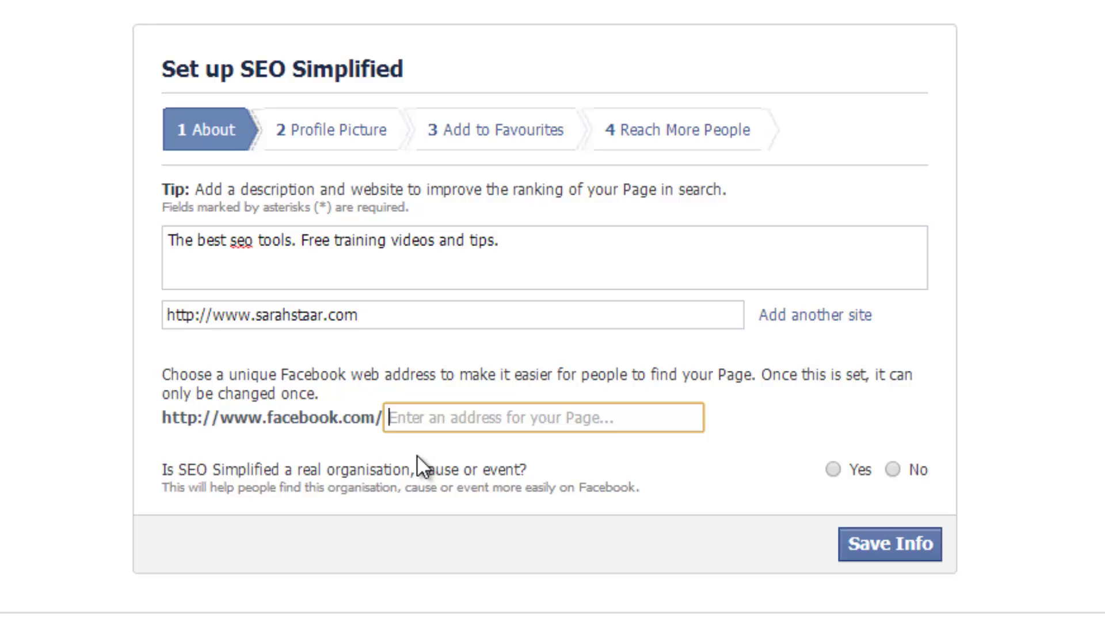
type("seosimplified")
key("BackSpace")
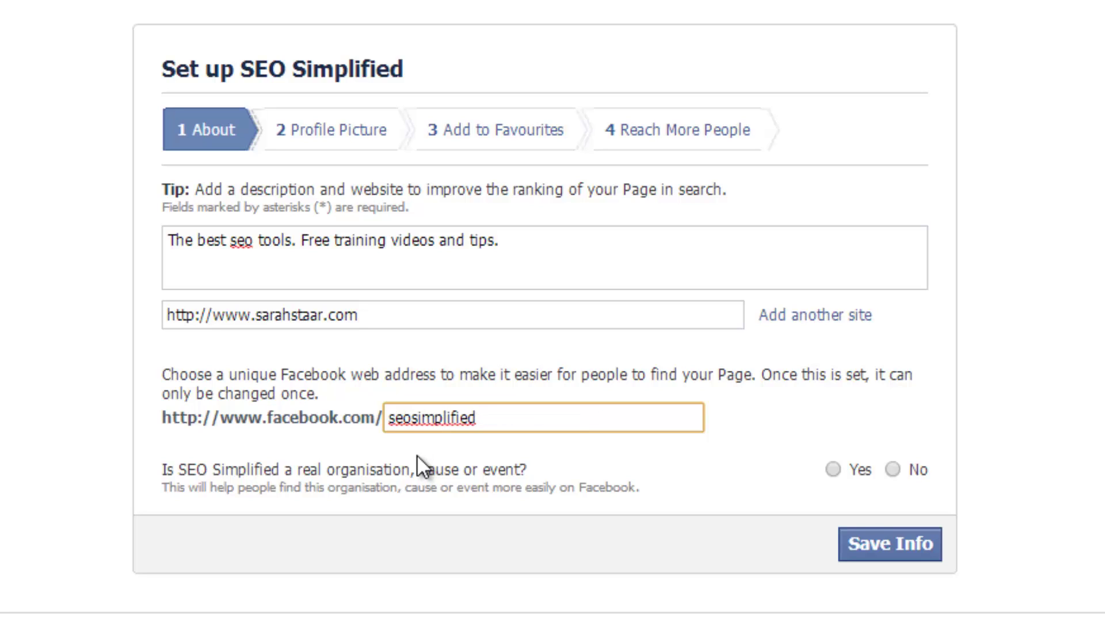
left_click(416, 454)
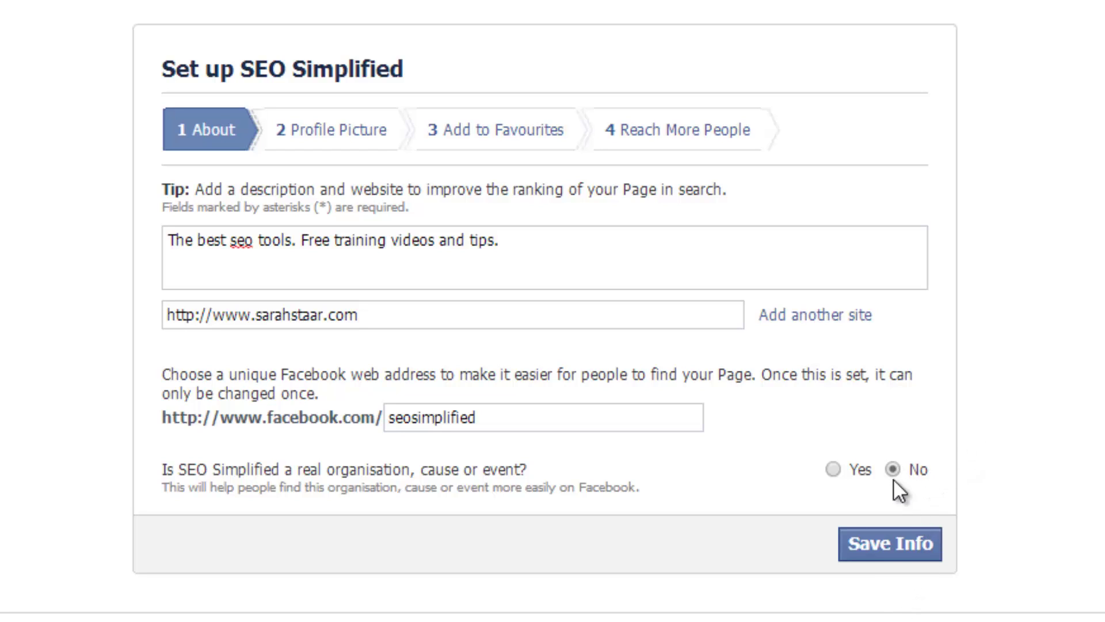
Step: Save the About info and upload the SEO arrows image as the profile picture
left_click(890, 554)
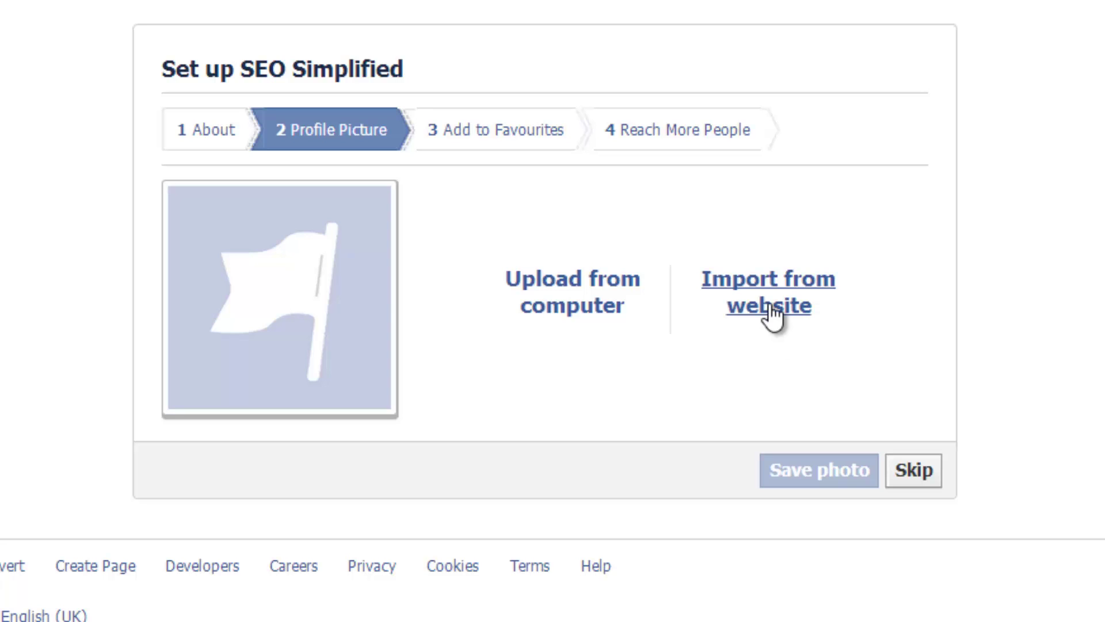
left_click(571, 306)
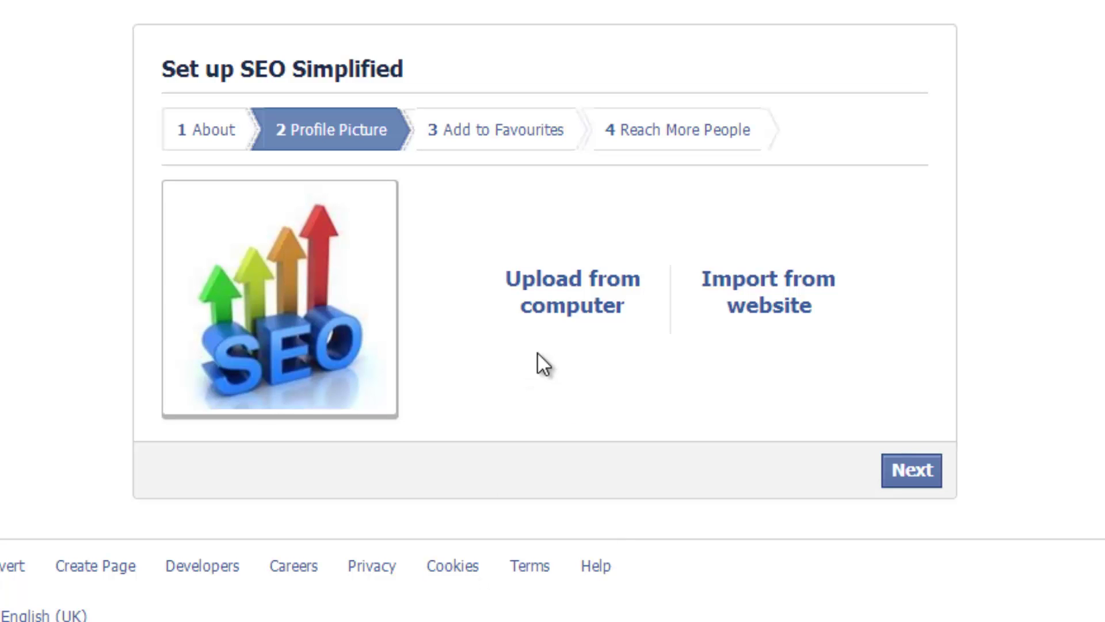
Step: Continue past the Profile Picture step and skip Add to Favourites
left_click(913, 483)
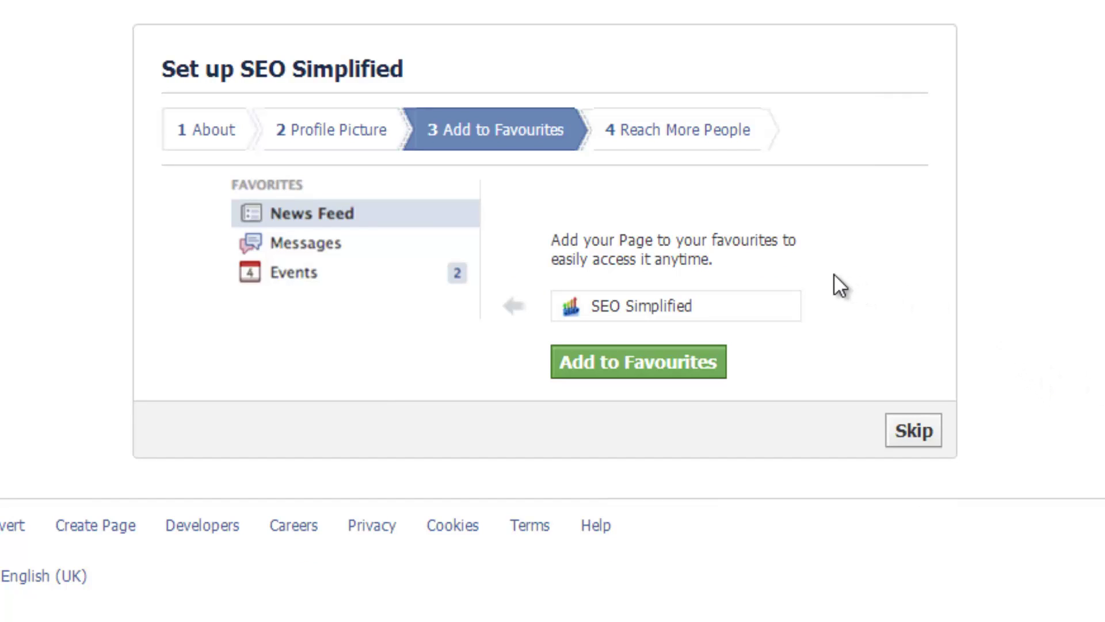
left_click(921, 427)
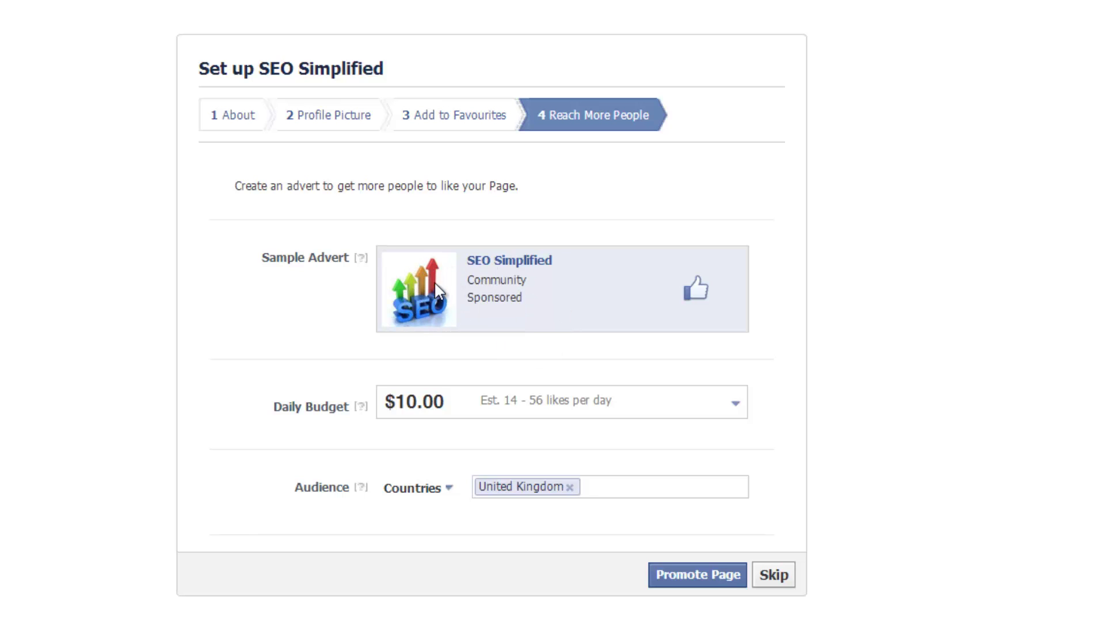
left_click(784, 579)
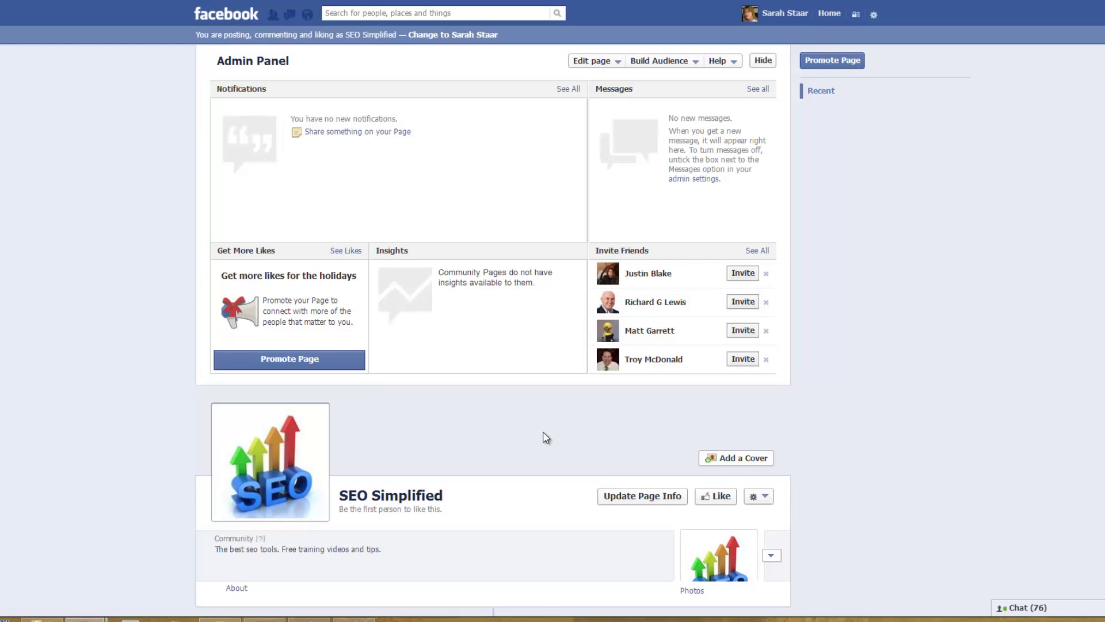
scroll(529, 436, "down", 4)
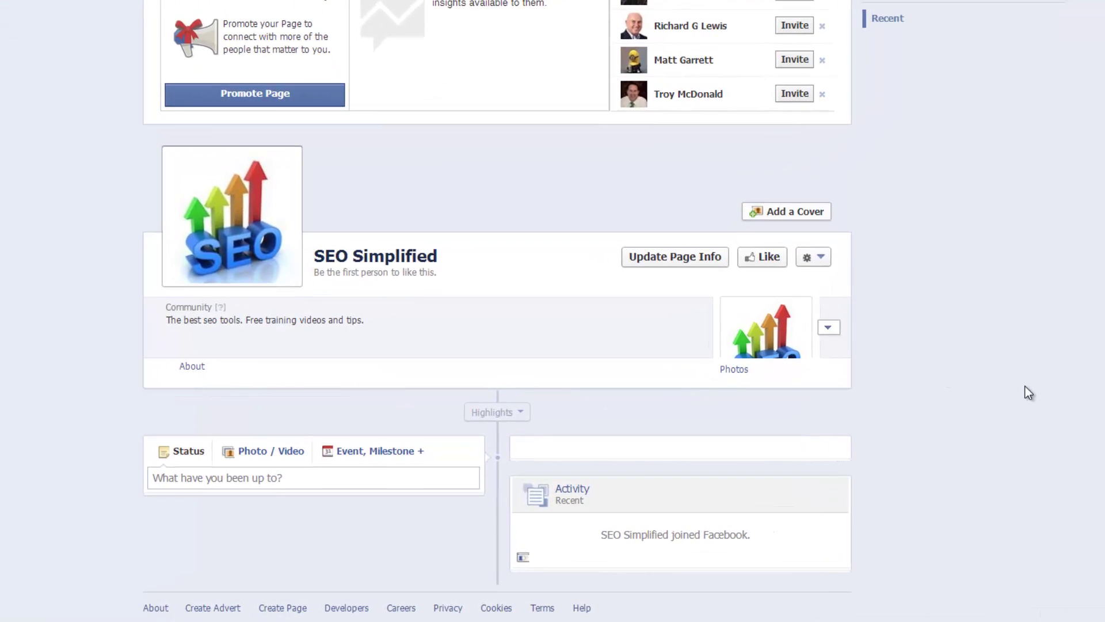
scroll(1011, 351, "up", 2)
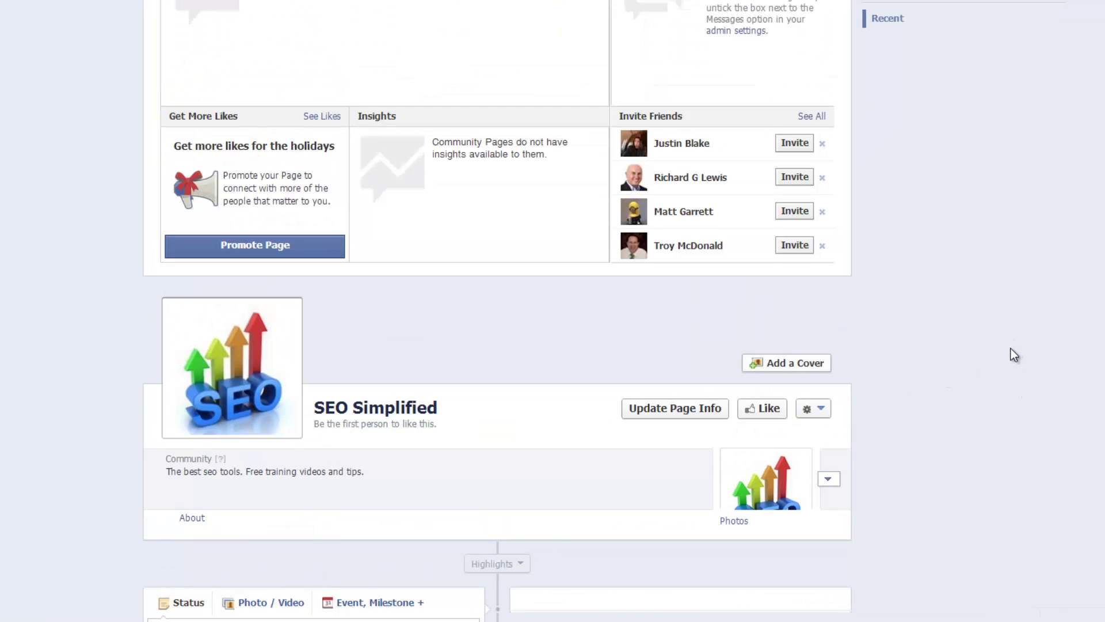
scroll(1011, 355, "down", 1)
scroll(1013, 356, "up", 3)
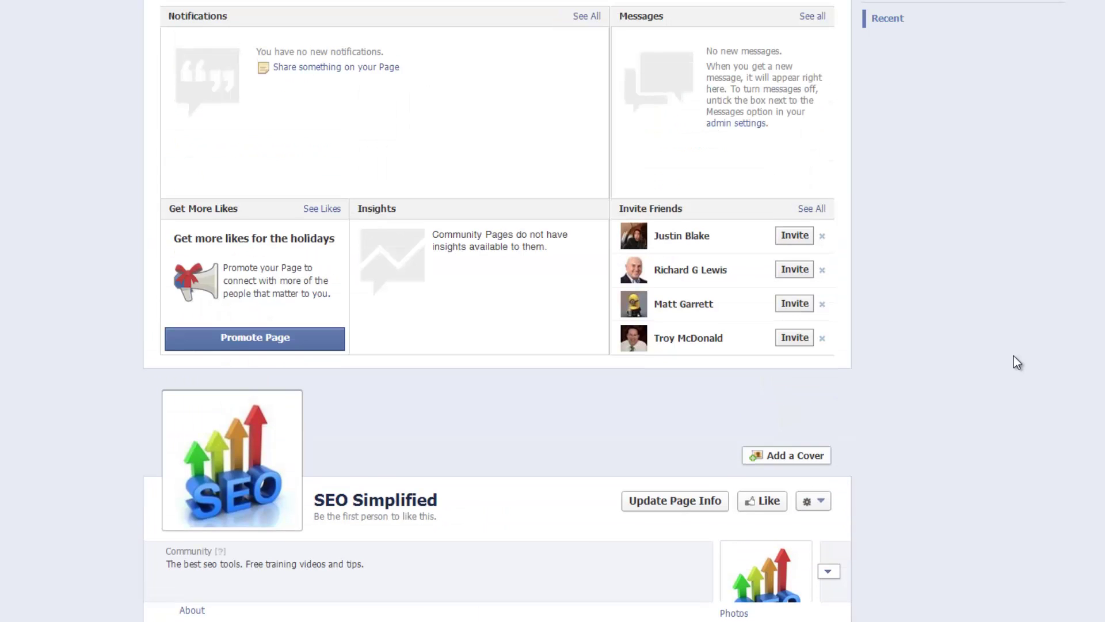
scroll(1014, 356, "down", 4)
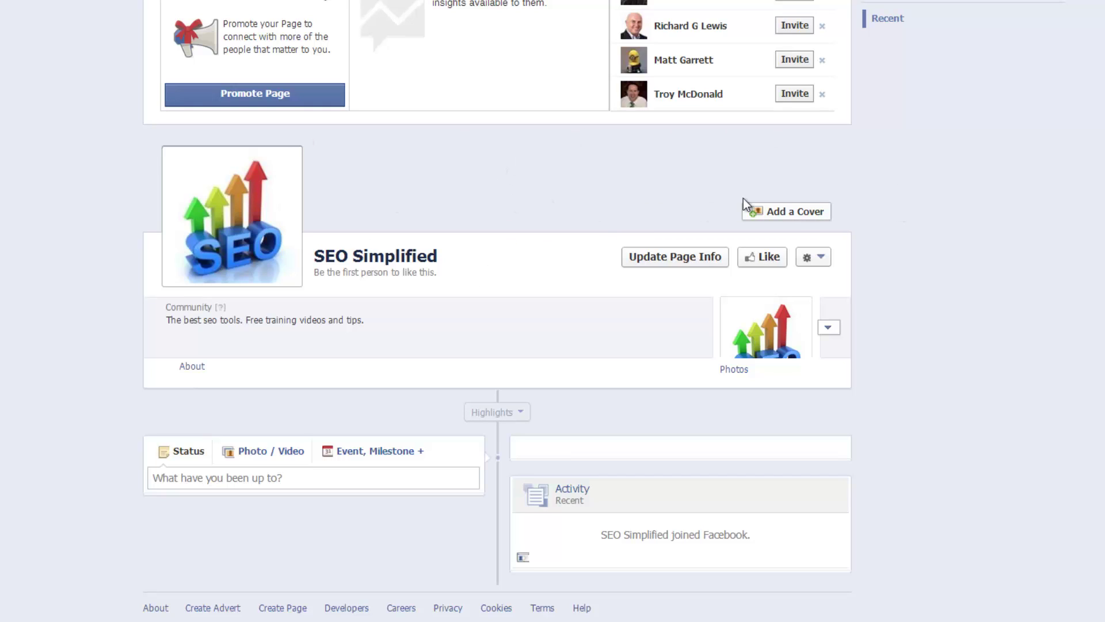
Step: Add a cover photo by uploading seosimplified1.jpg from the computer
left_click(786, 214)
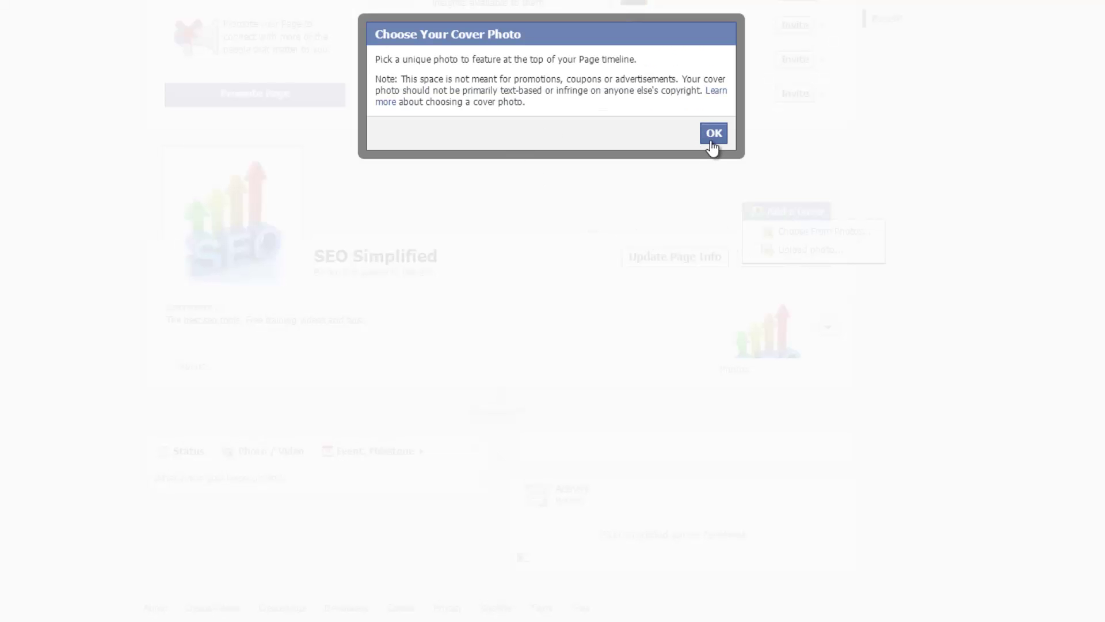
left_click(713, 133)
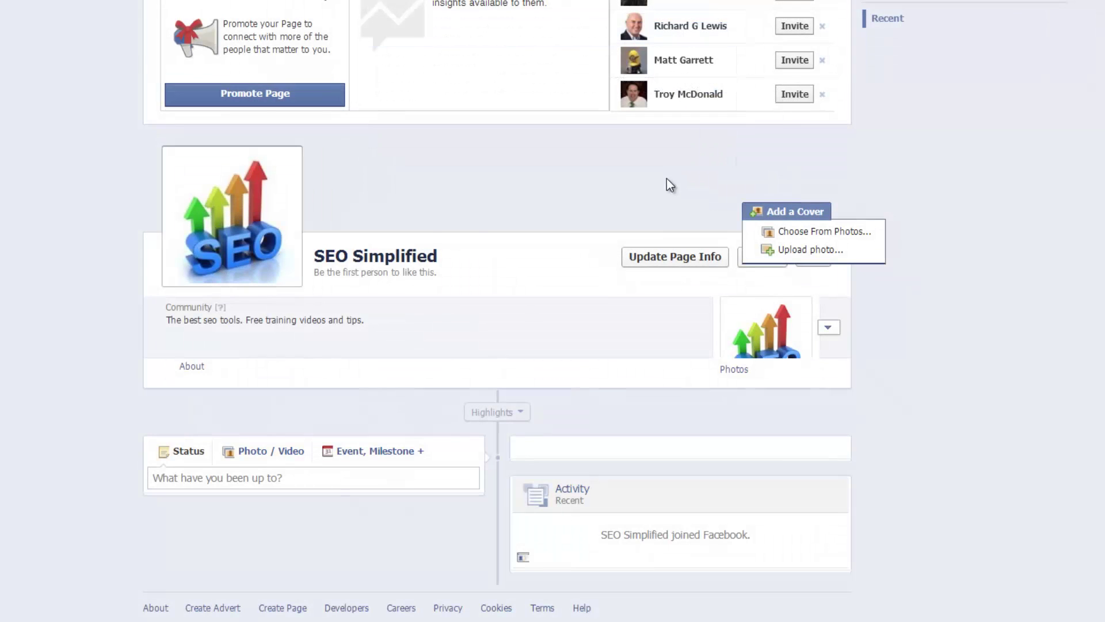
left_click(802, 251)
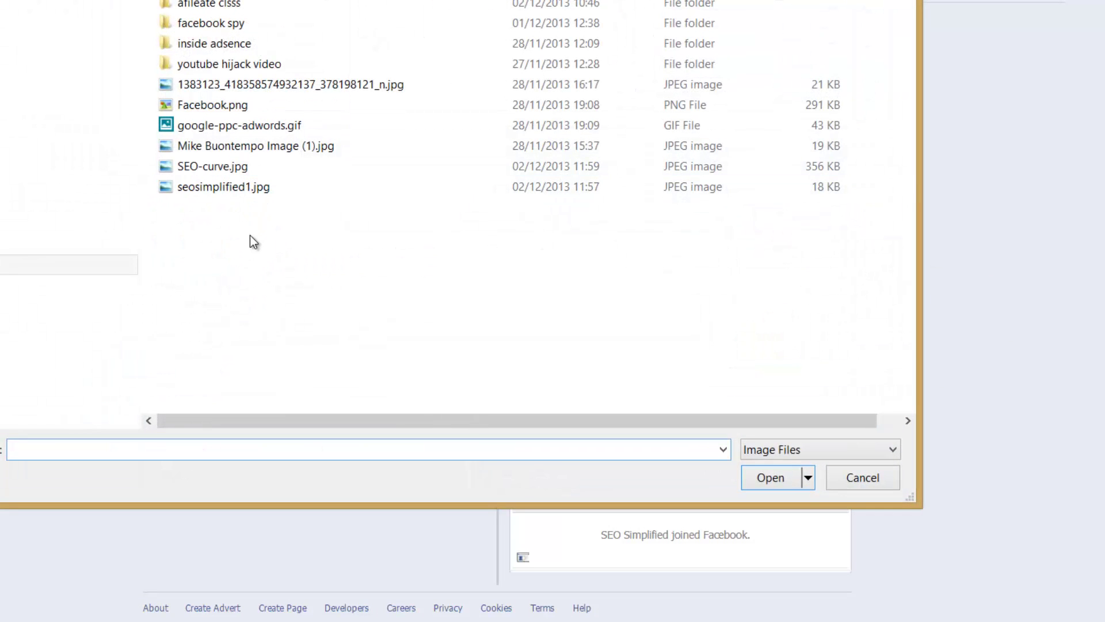
double_click(211, 192)
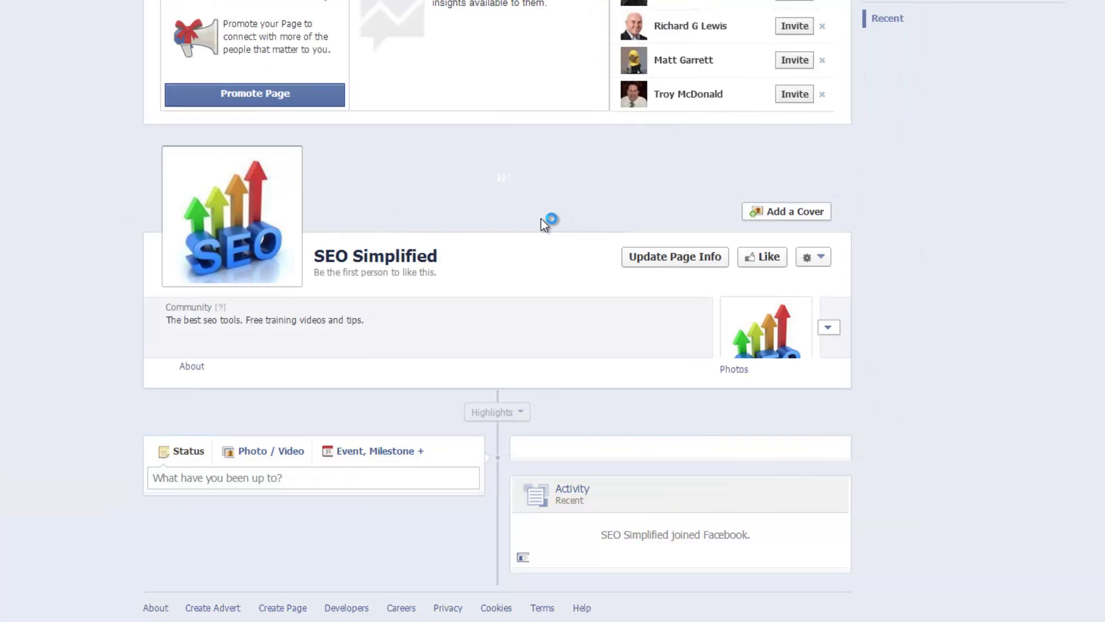
Step: Drag the SEO key cover image until SIMPLIFIED shows fully, then save the position
scroll(544, 233, "down", 1)
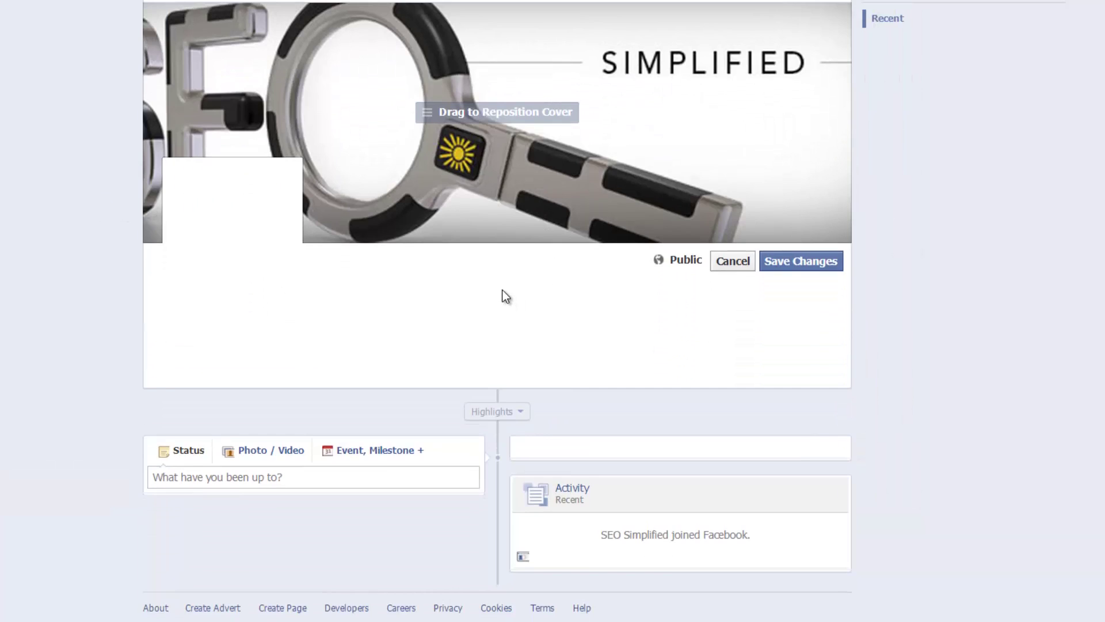
scroll(501, 287, "up", 3)
left_click_drag(483, 235, 610, 219)
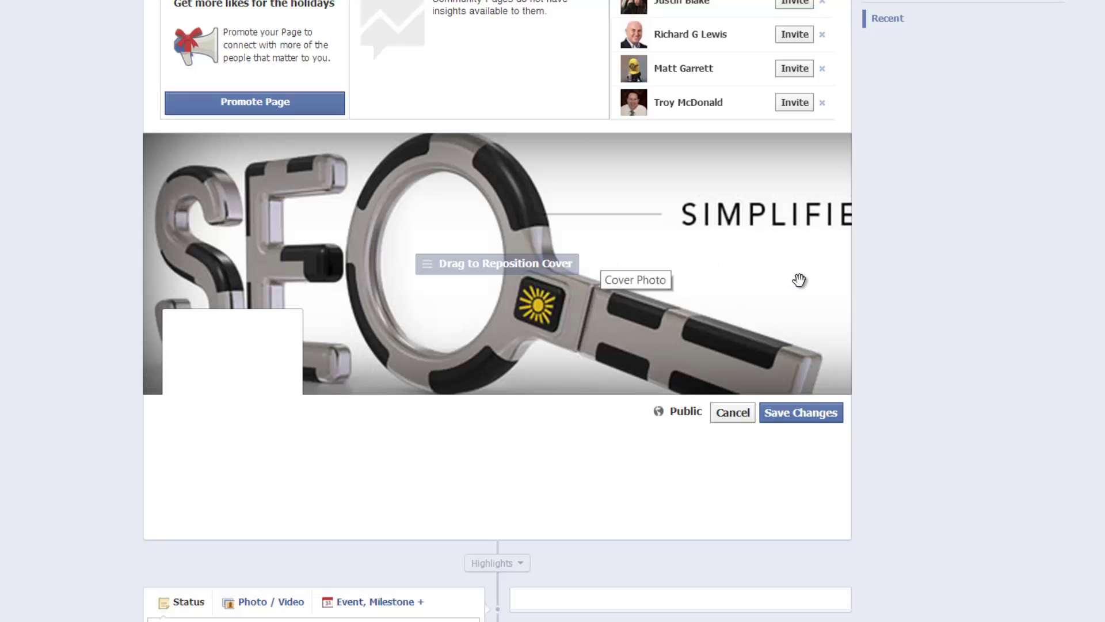
left_click_drag(789, 329, 637, 328)
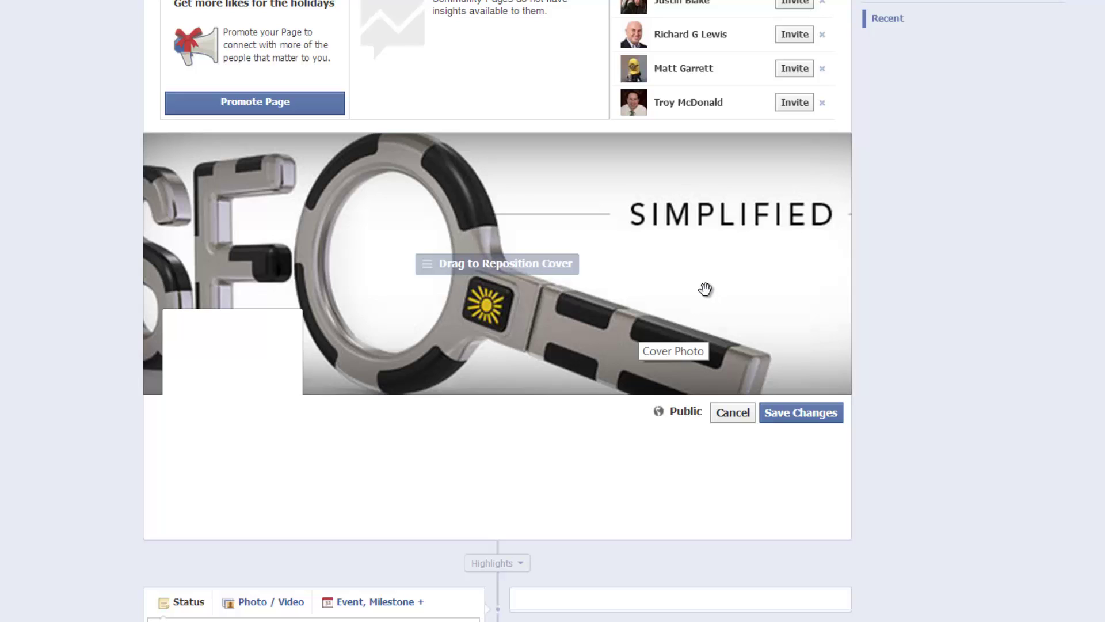
left_click_drag(705, 289, 713, 276)
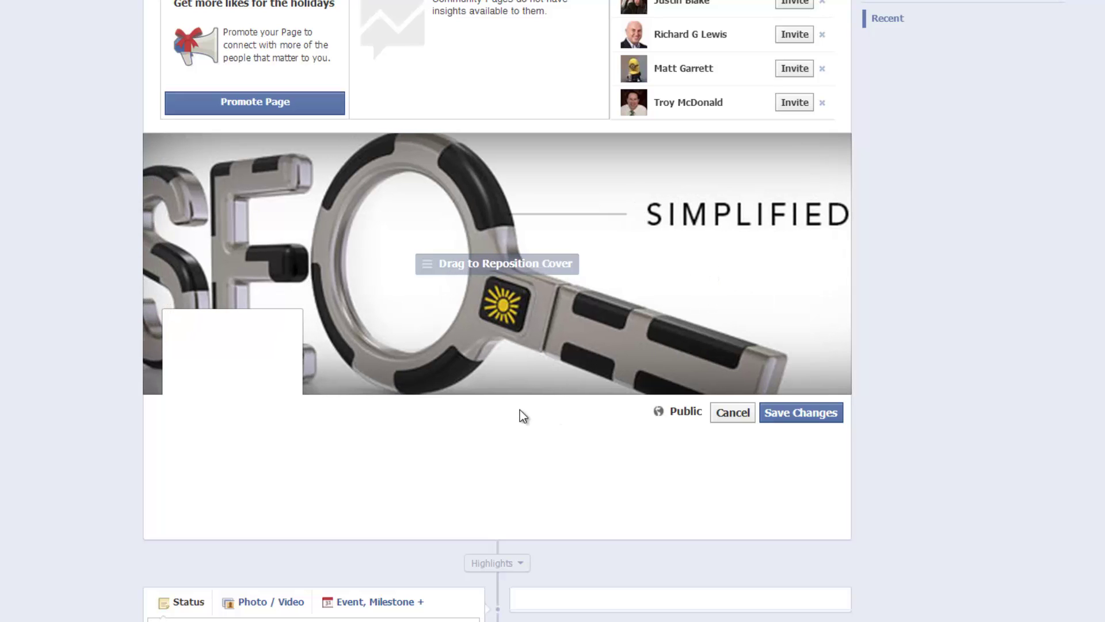
scroll(523, 426, "down", 2)
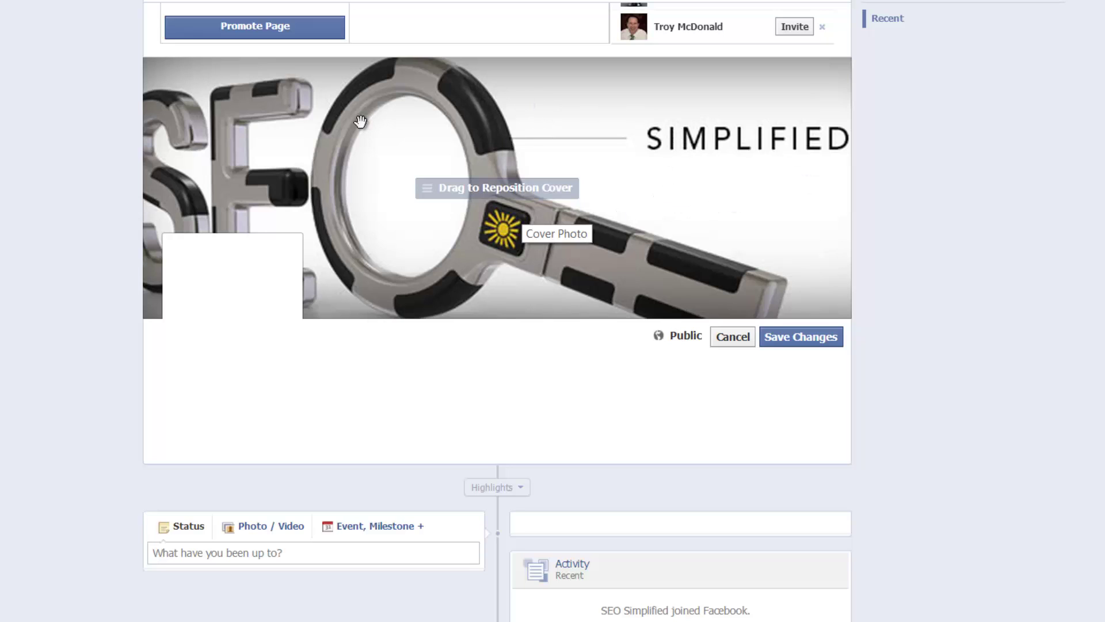
left_click(813, 341)
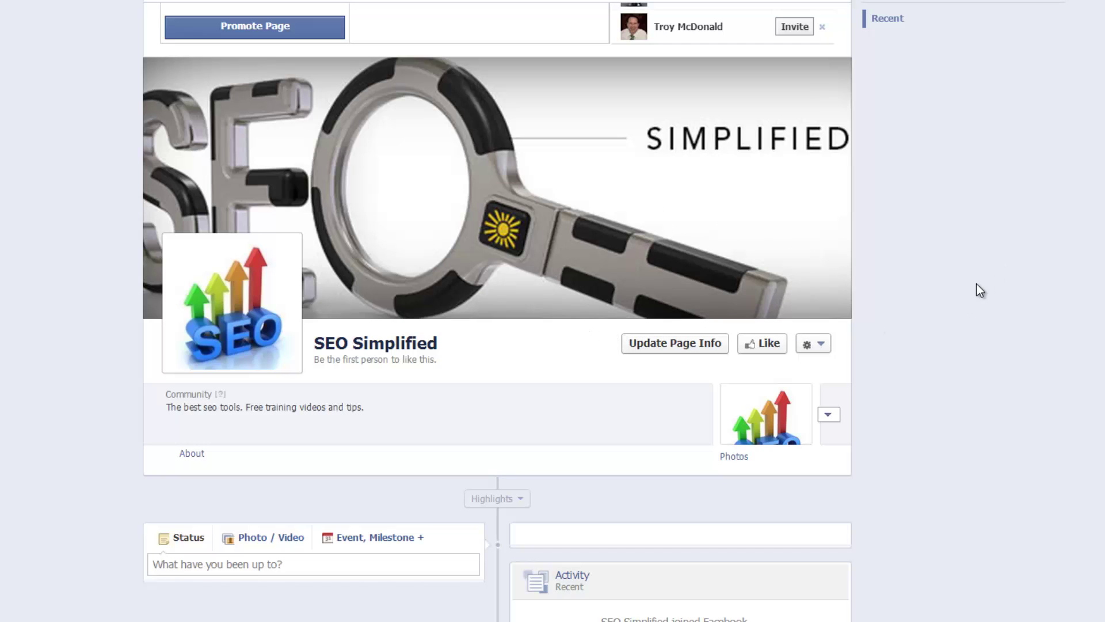
Step: Scroll up and down the page to check the saved cover, profile picture and description
scroll(958, 276, "up", 4)
scroll(959, 276, "down", 5)
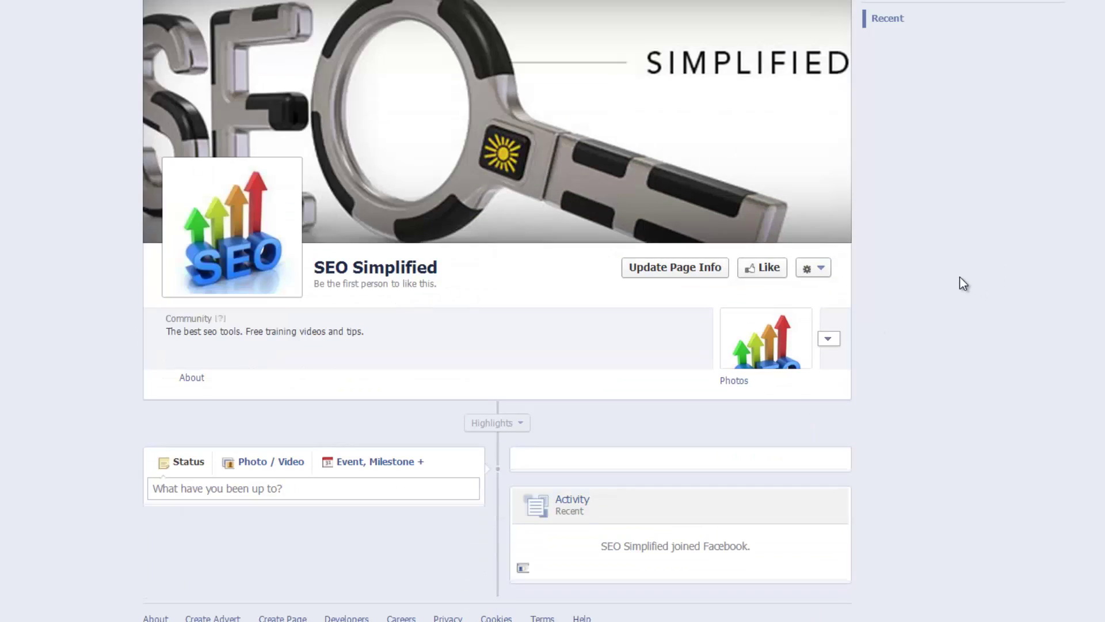
scroll(959, 276, "up", 5)
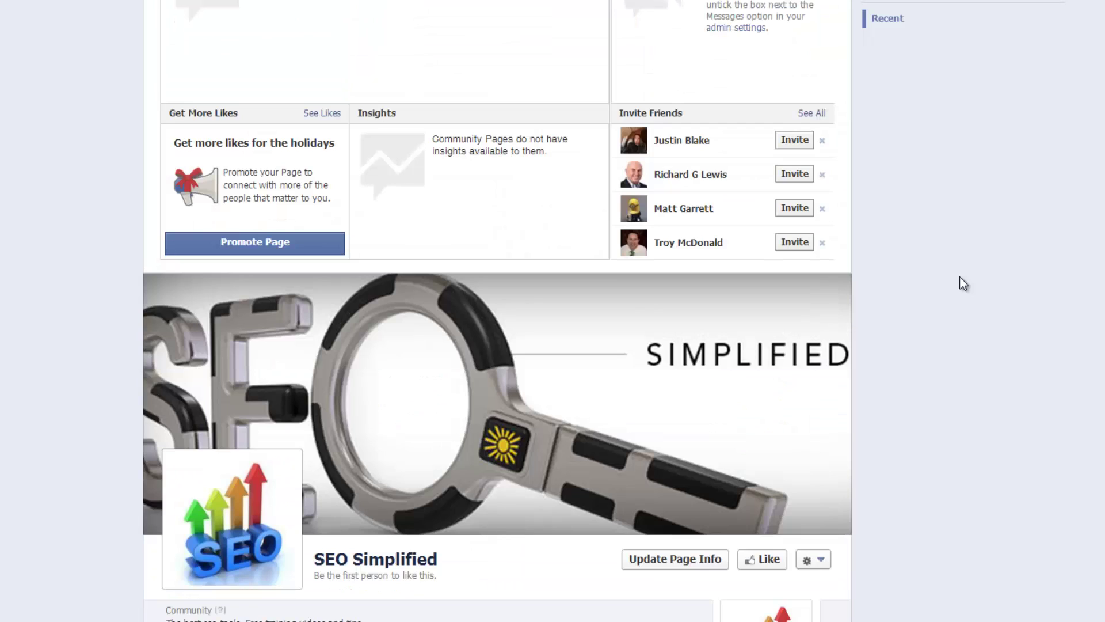
scroll(959, 277, "up", 2)
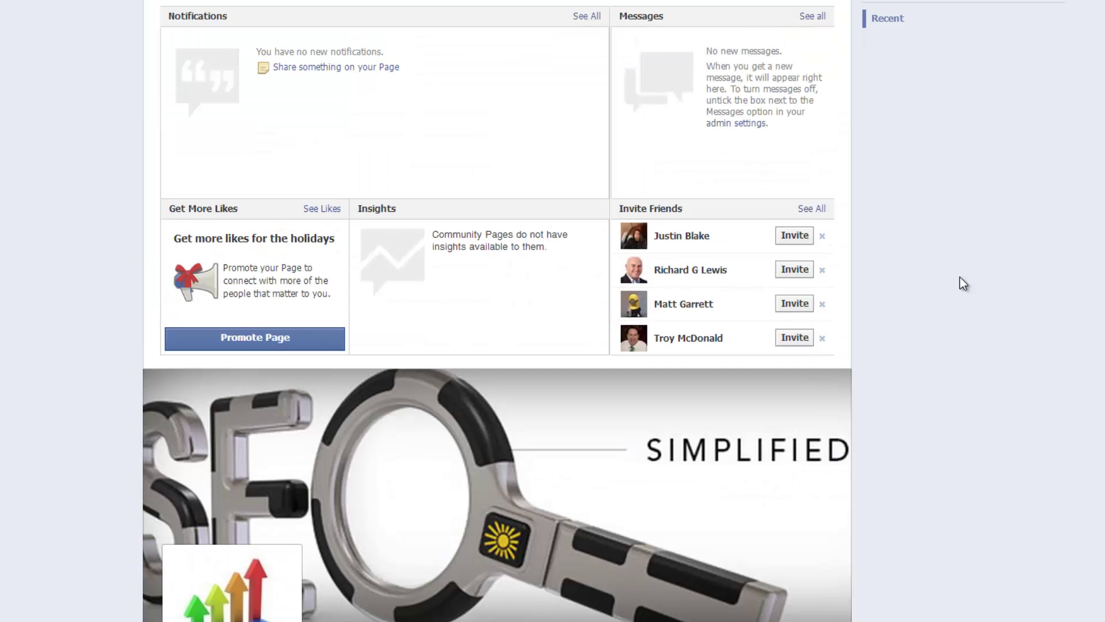
scroll(959, 276, "down", 7)
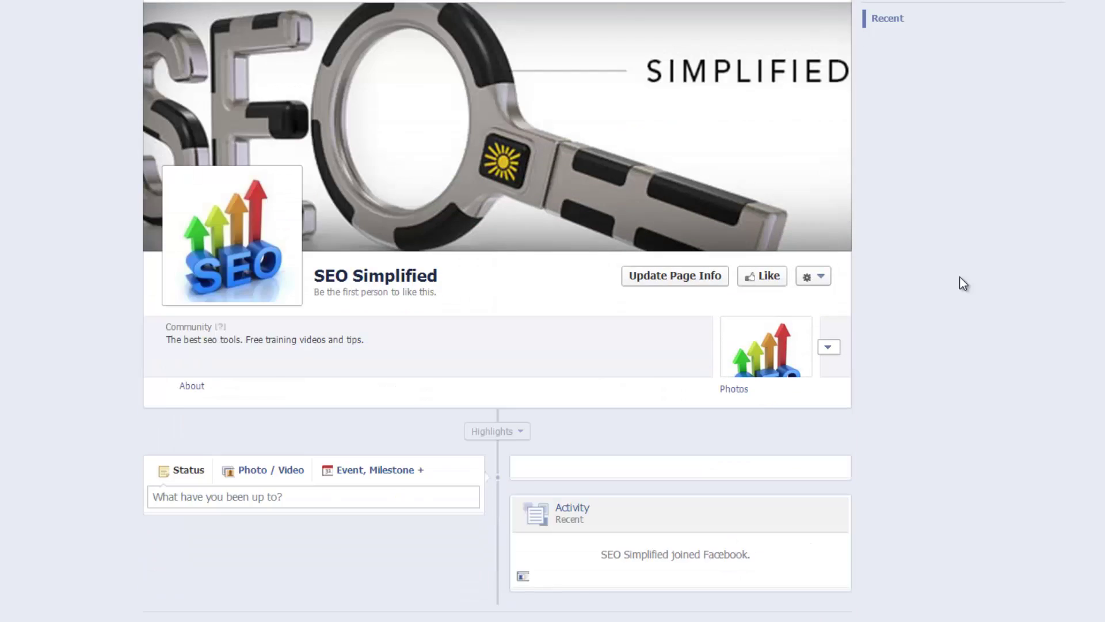
scroll(959, 276, "up", 1)
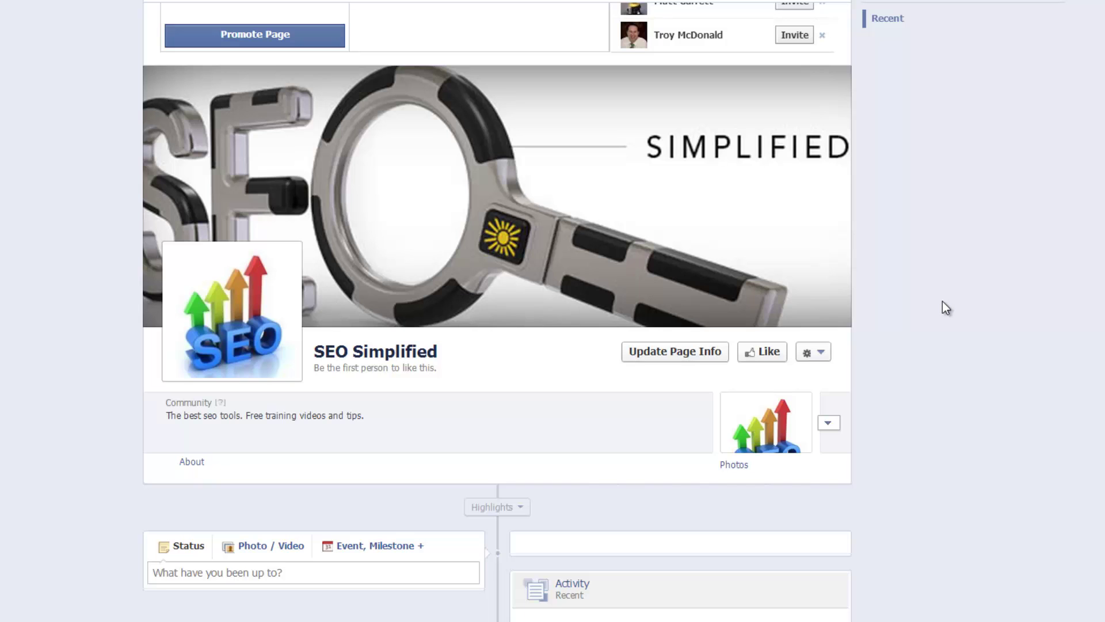
scroll(612, 378, "down", 1)
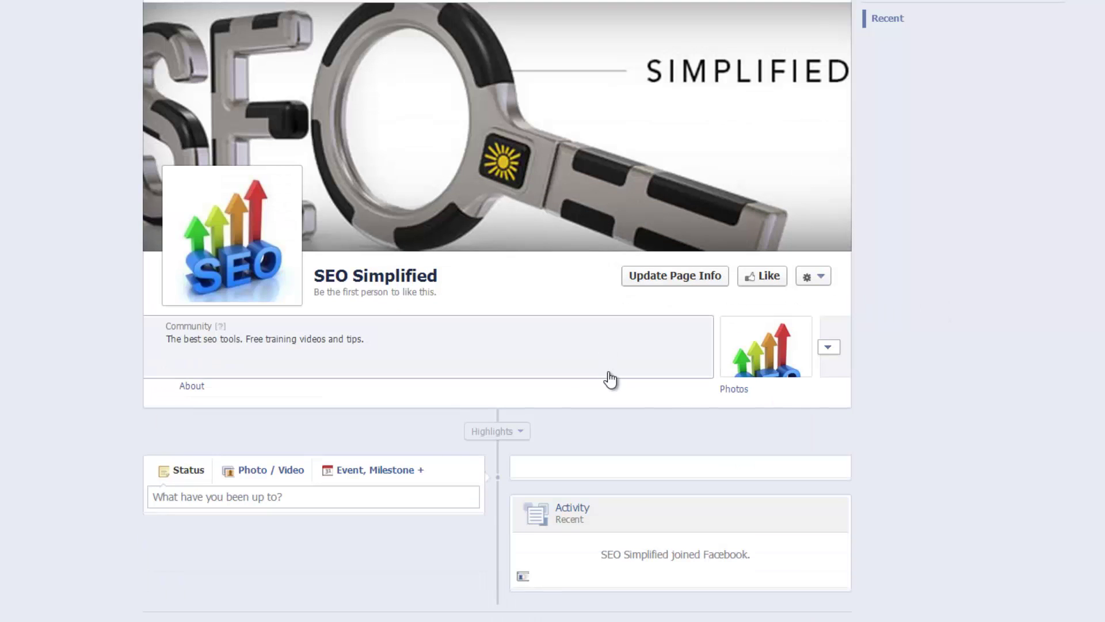
Step: Open the 'What have you been up to?' status composer and scroll over the page
left_click(385, 494)
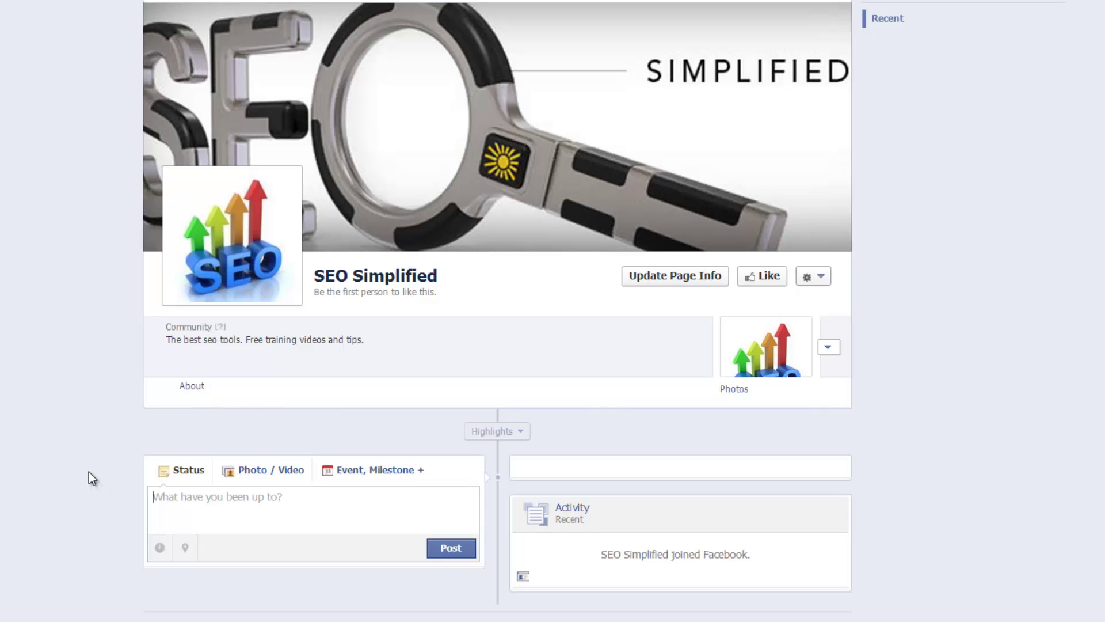
scroll(88, 471, "up", 3)
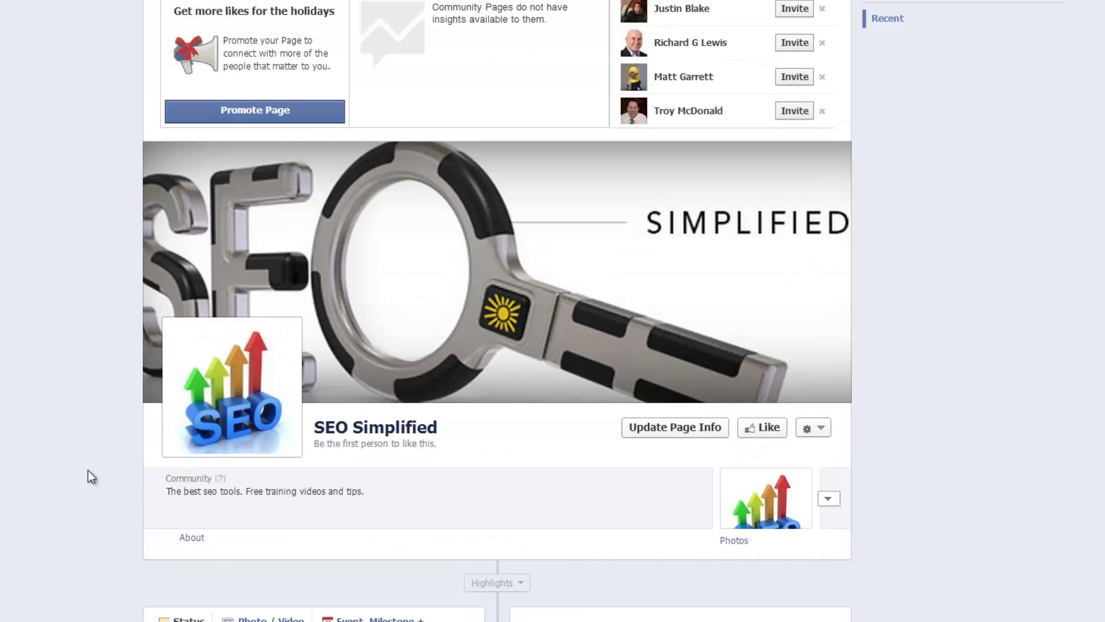
scroll(88, 471, "up", 1)
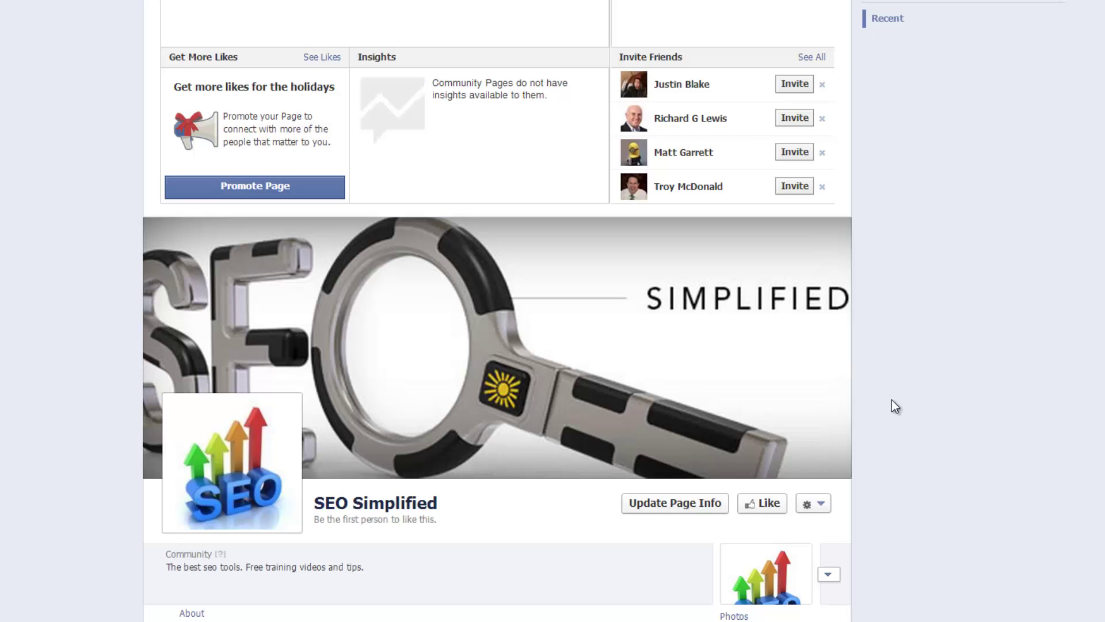
scroll(890, 396, "down", 1)
scroll(892, 396, "up", 1)
scroll(892, 396, "up", 1)
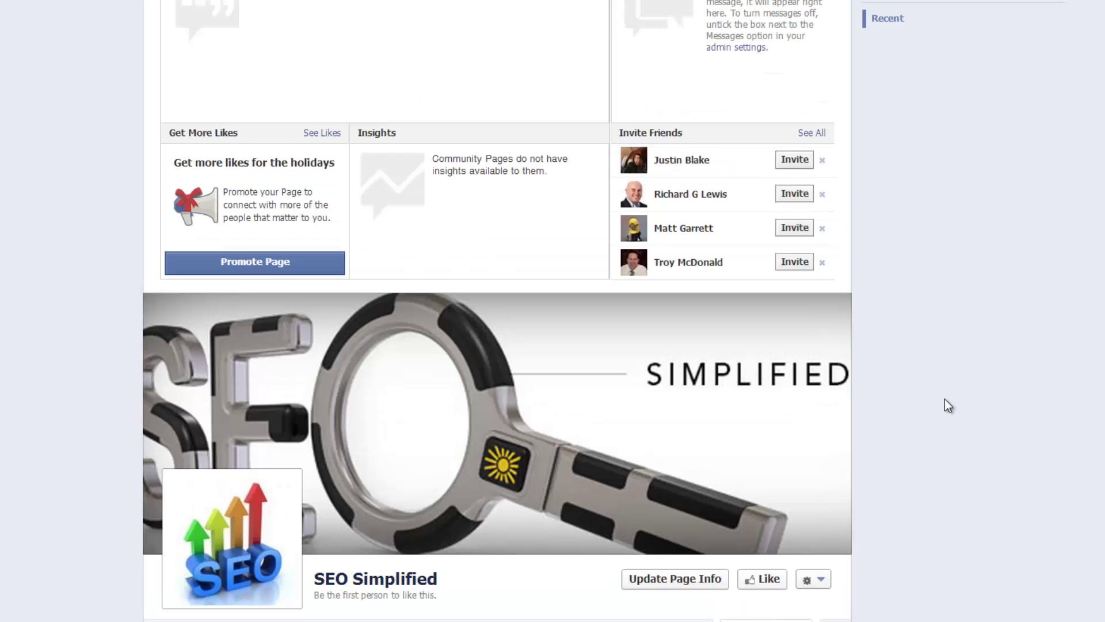
scroll(943, 395, "down", 3)
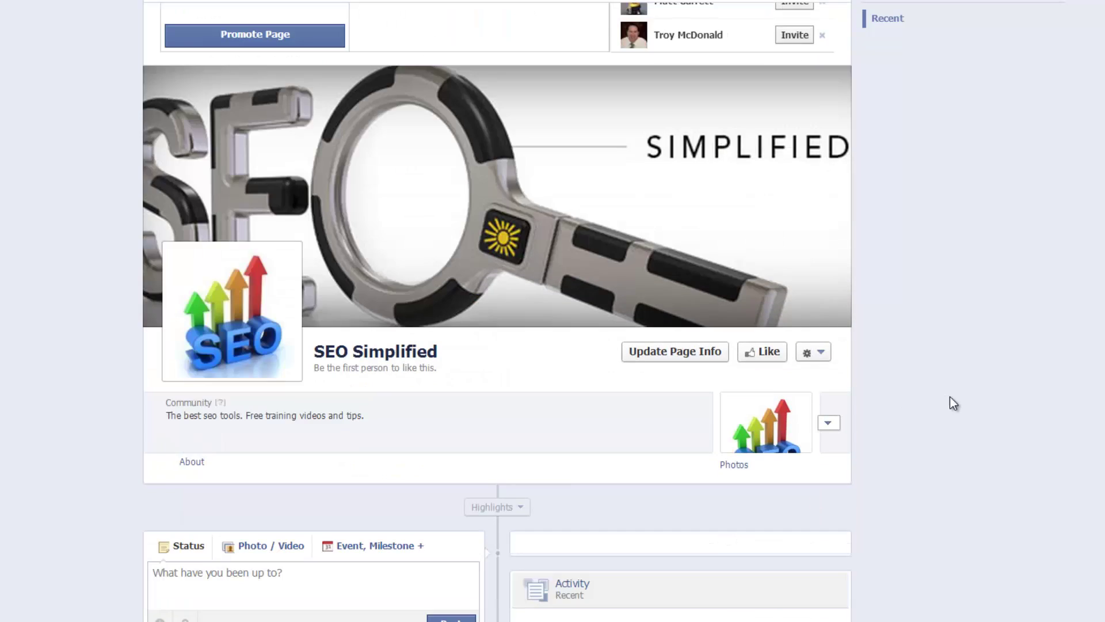